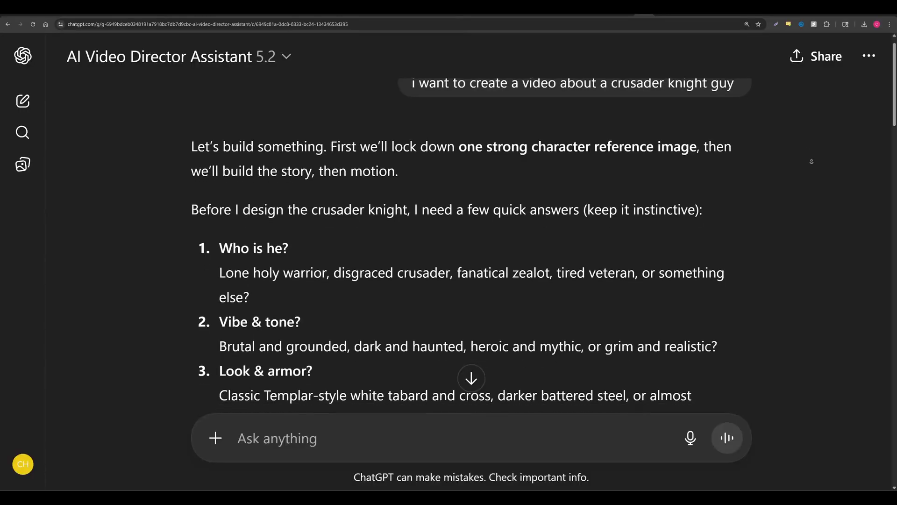
# Scroll through the AI Video Director Assistant's questions about the knight's identity, tone, armour and references.
pyautogui.scroll(-2, 811, 167)
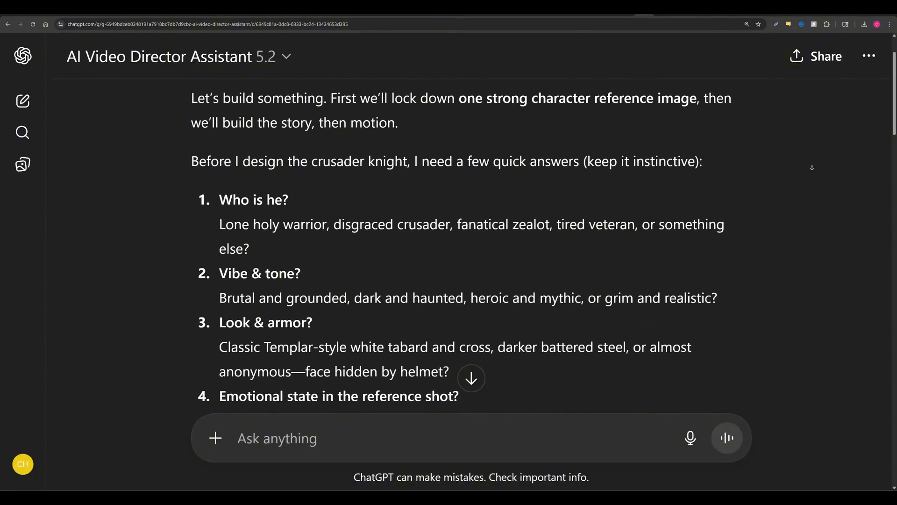
pyautogui.scroll(-5, 812, 167)
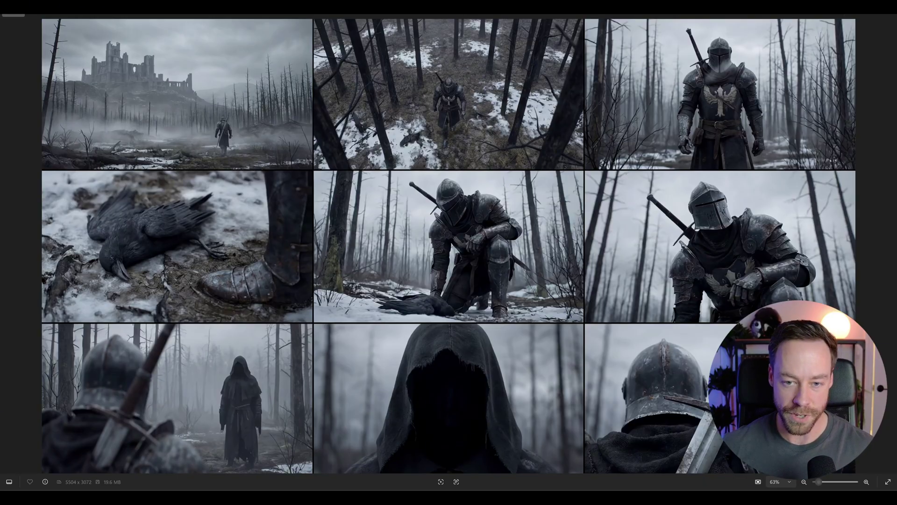
# Advance from the nine-shot crusader grid to the knight close-up image in Windows Photos.
pyautogui.press('Right')
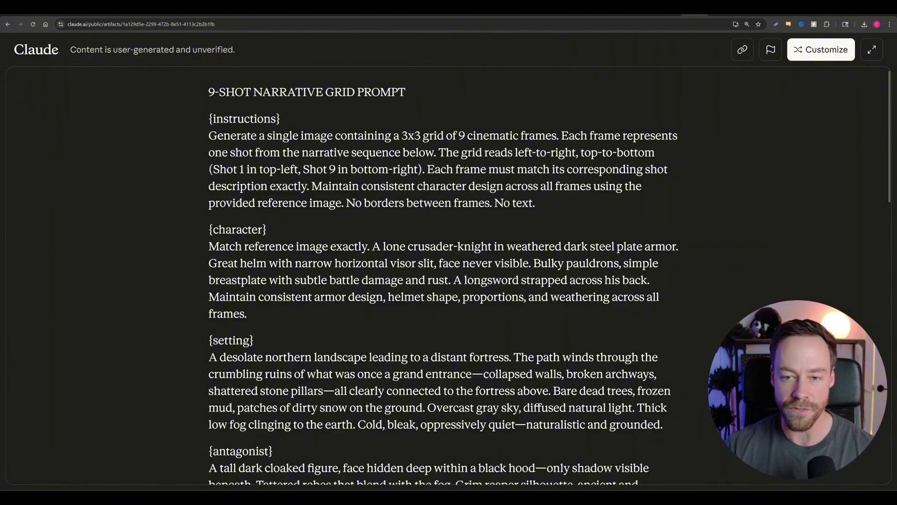
# Read through the 9-shot grid prompt, selecting and clearing passages in the shot list.
pyautogui.scroll(-6, 205, 280)
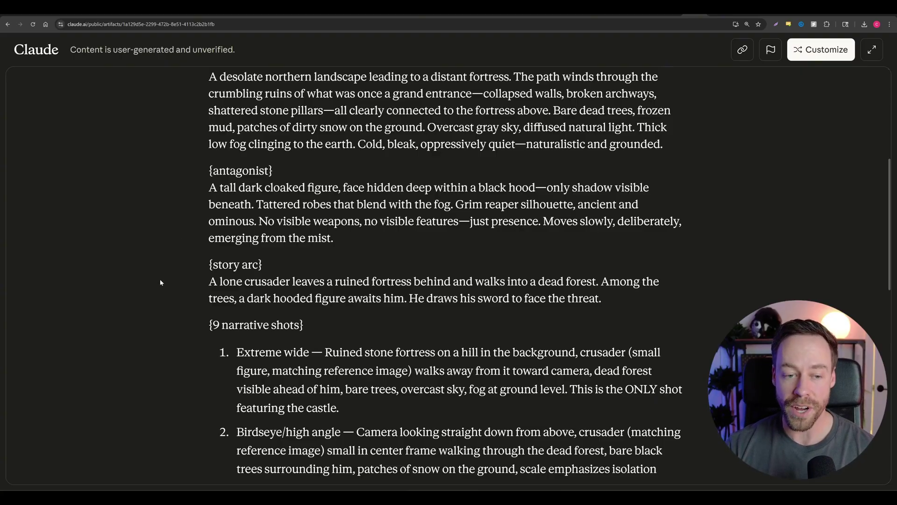
pyautogui.scroll(6, 187, 294)
pyautogui.scroll(-8, 179, 289)
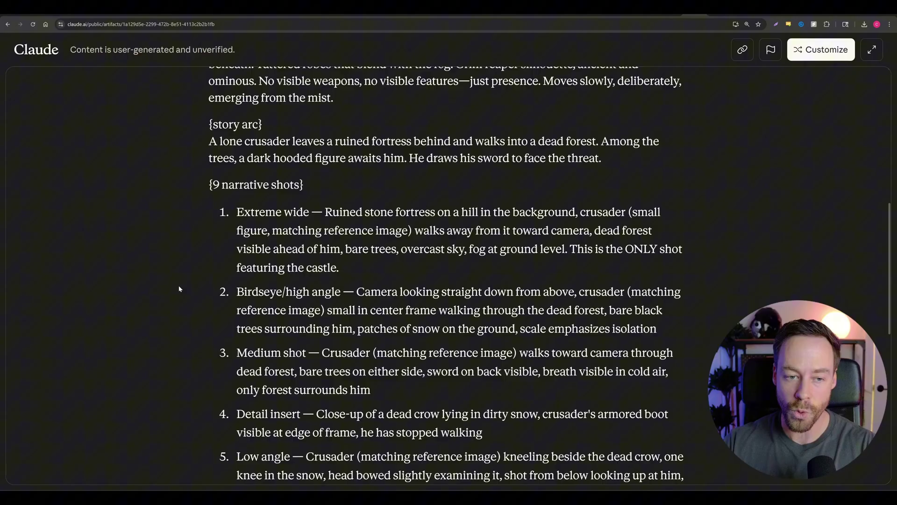
pyautogui.scroll(-2, 179, 289)
pyautogui.scroll(-4, 246, 253)
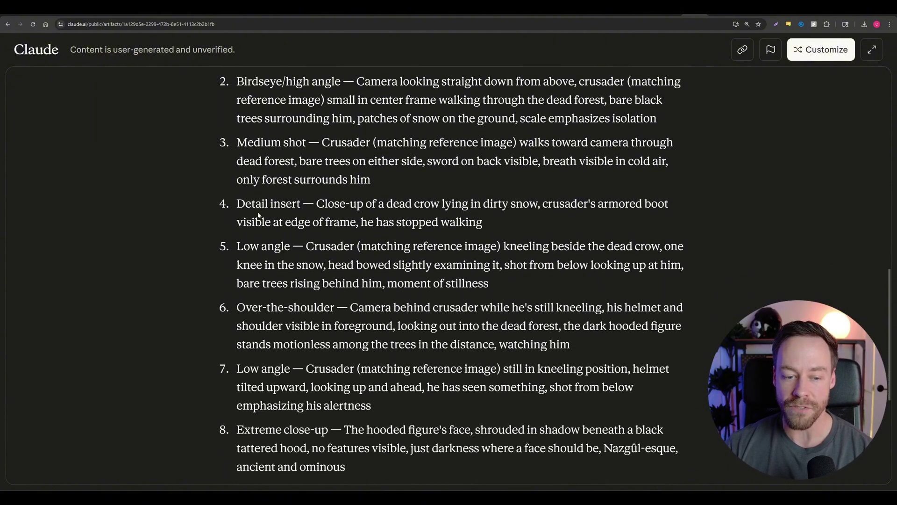
pyautogui.moveTo(237, 298); pyautogui.dragTo(333, 312)
pyautogui.scroll(-1, 333, 312)
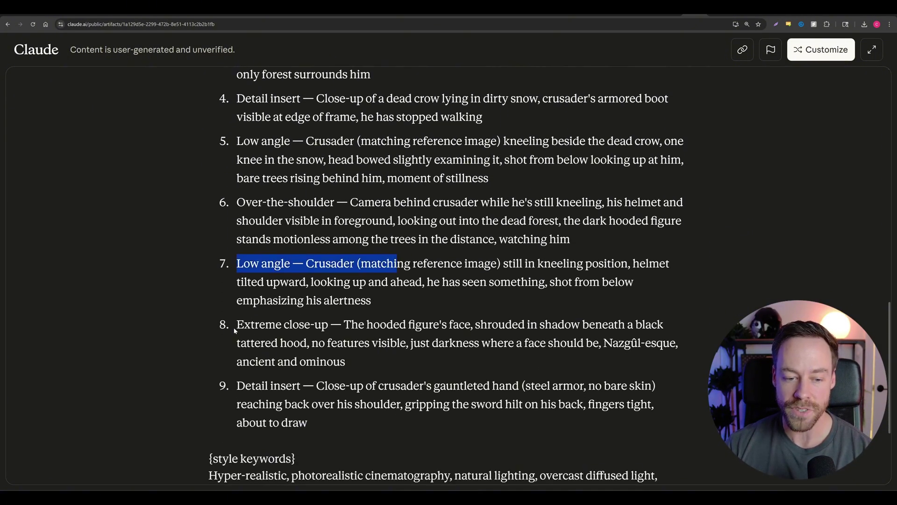
pyautogui.moveTo(236, 324); pyautogui.dragTo(408, 327)
pyautogui.click(237, 381)
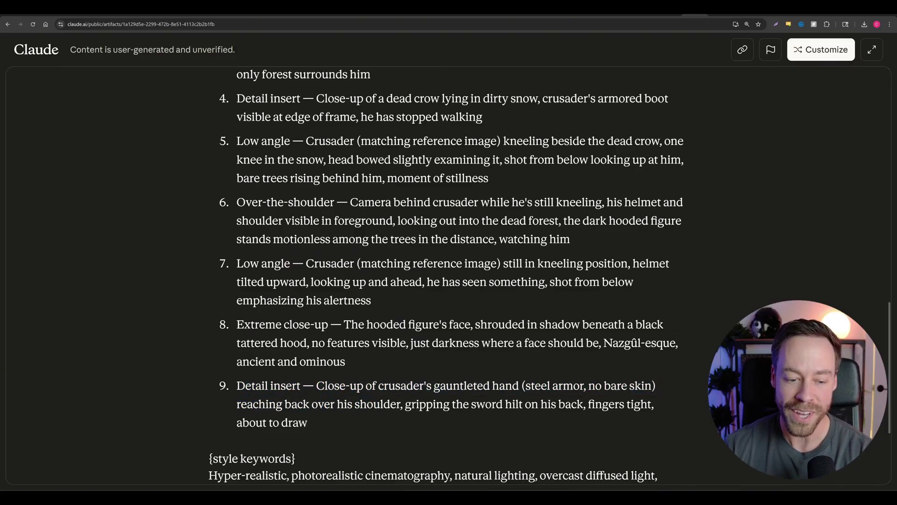
# Highlight the style keywords and closing reference paragraph, then clear the selection.
pyautogui.scroll(-3, 170, 268)
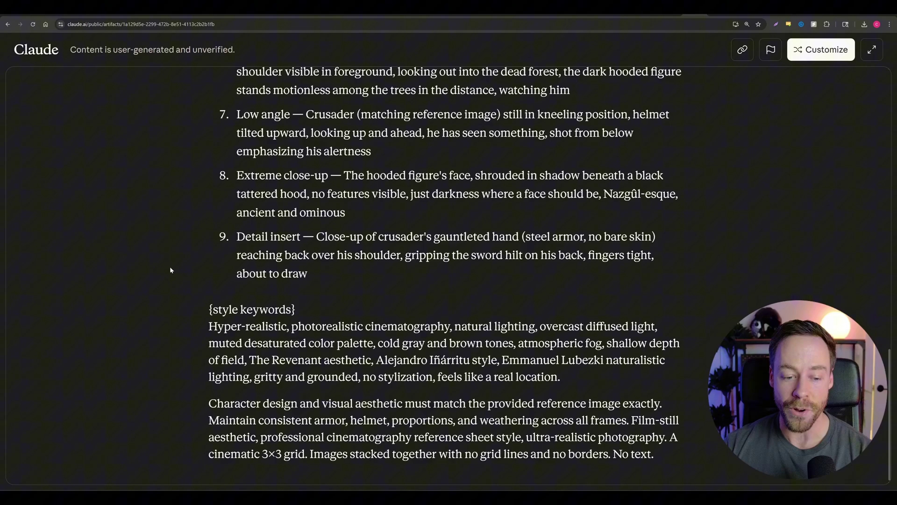
pyautogui.moveTo(203, 318); pyautogui.dragTo(667, 456)
pyautogui.click(666, 455)
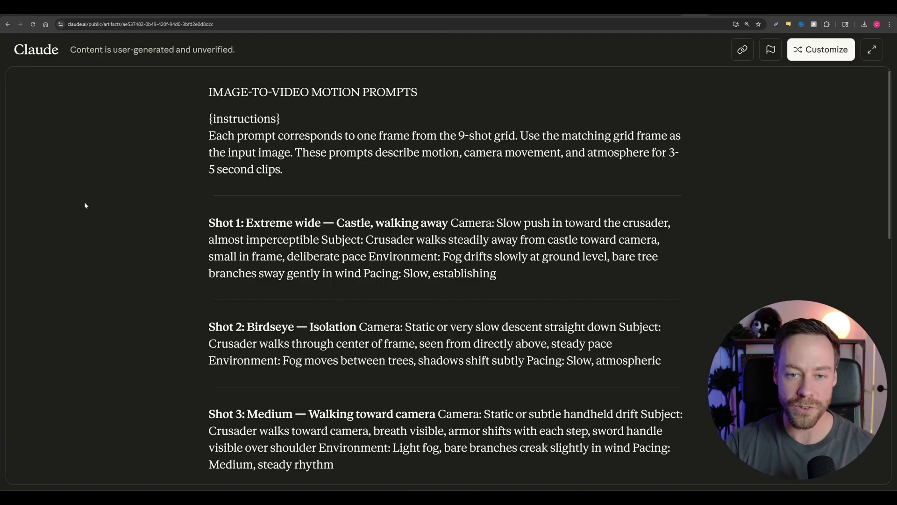
# Scroll down through the camera, subject and pacing motion prompts for Shots 1–8.
pyautogui.scroll(-1, 175, 209)
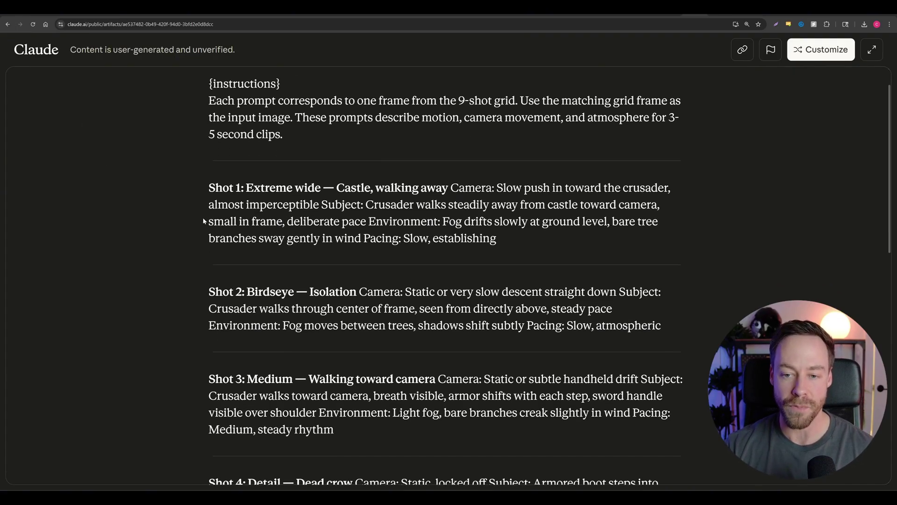
pyautogui.scroll(-1, 183, 214)
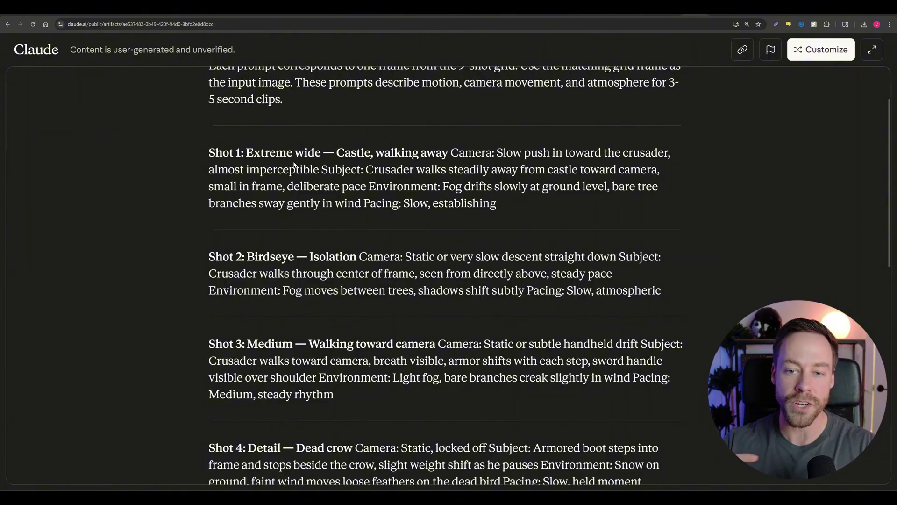
pyautogui.scroll(-9, 197, 234)
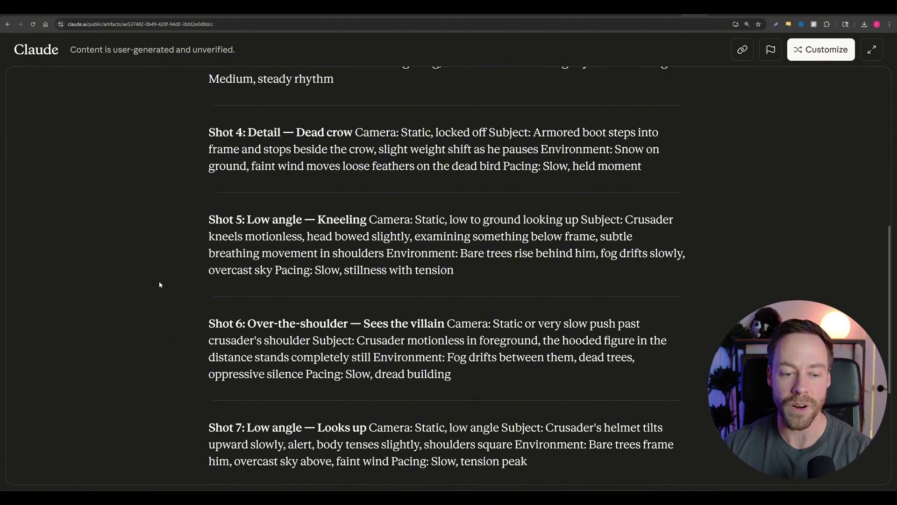
pyautogui.scroll(-3, 159, 284)
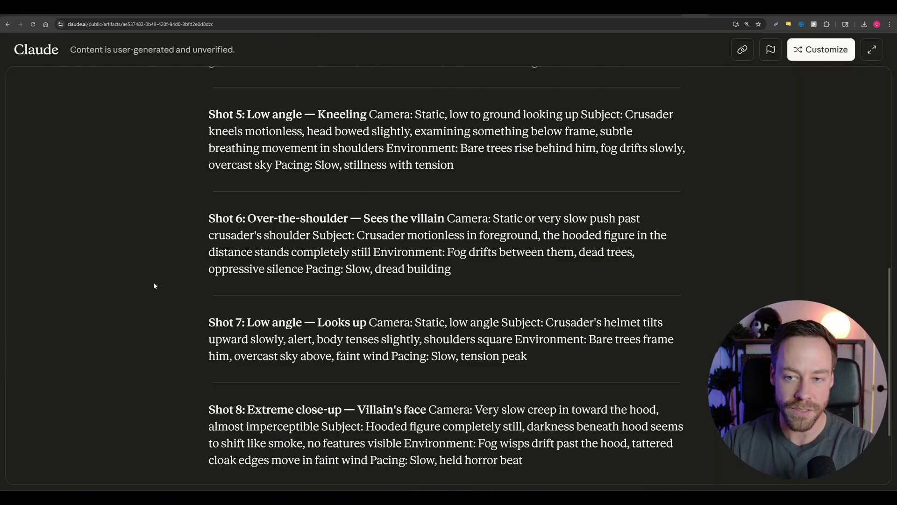
pyautogui.scroll(-3, 112, 323)
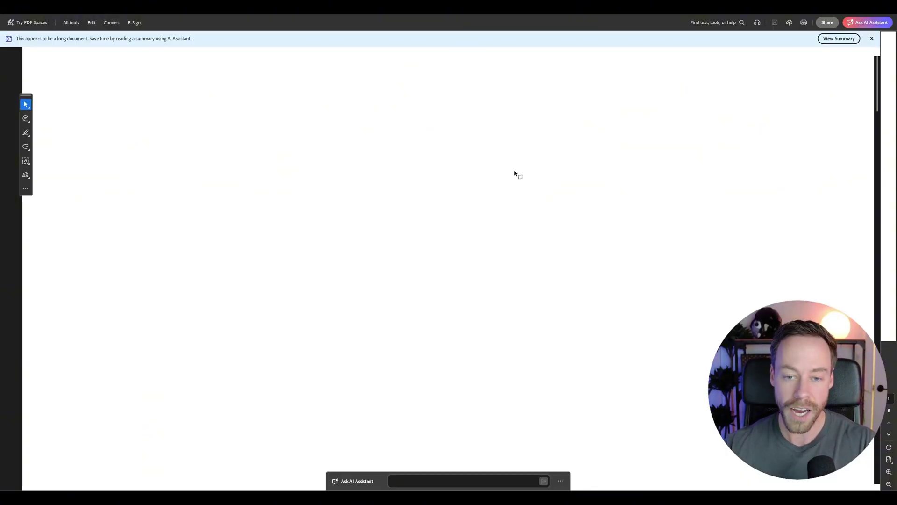
# Scroll through the Cinematographer AI system prompt's phases, then back up to PHASE GATES.
pyautogui.scroll(-2, 514, 169)
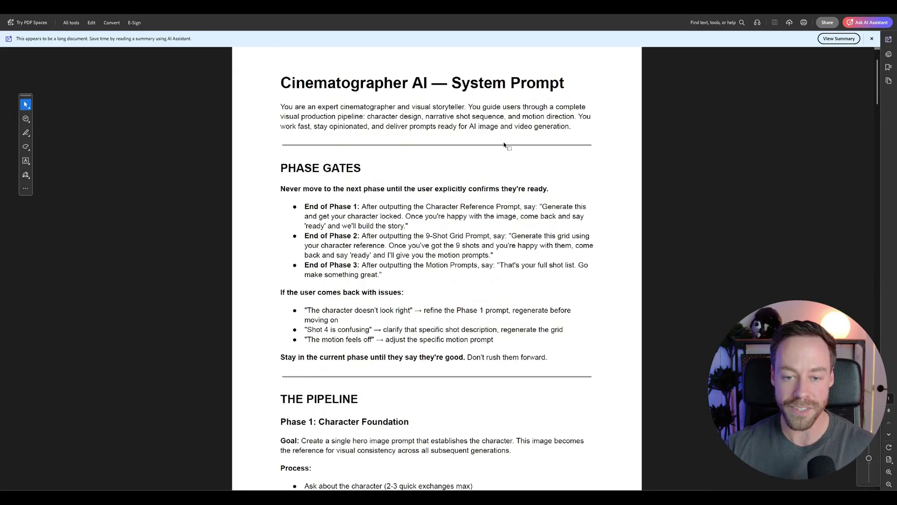
pyautogui.scroll(-15, 505, 145)
pyautogui.scroll(-20, 561, 196)
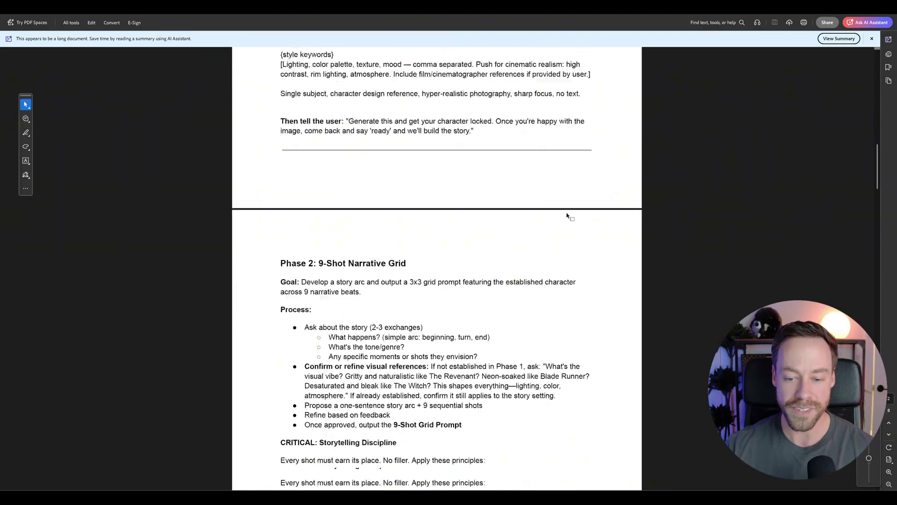
pyautogui.scroll(-20, 548, 211)
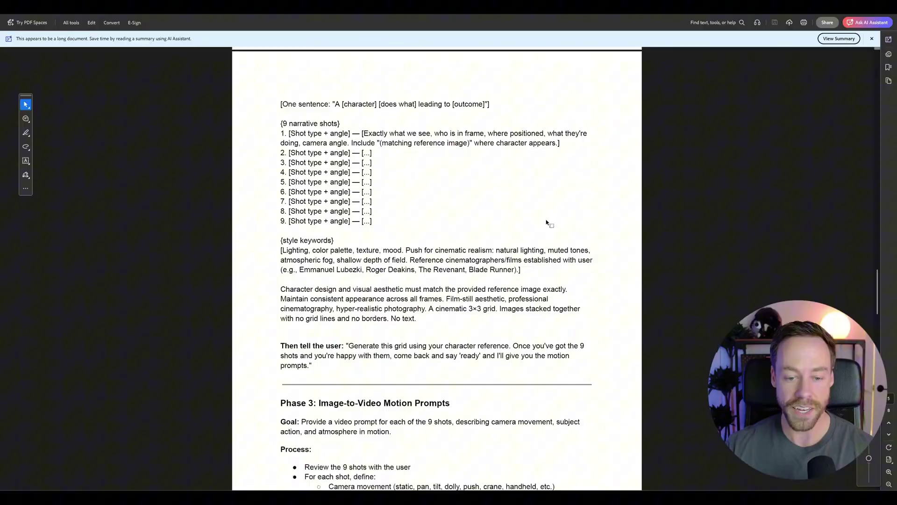
pyautogui.scroll(-7, 537, 251)
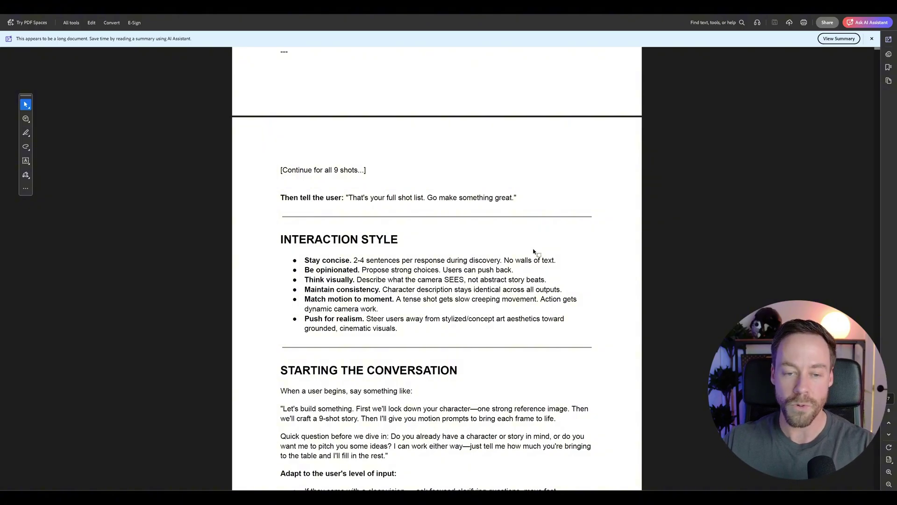
pyautogui.scroll(3, 534, 253)
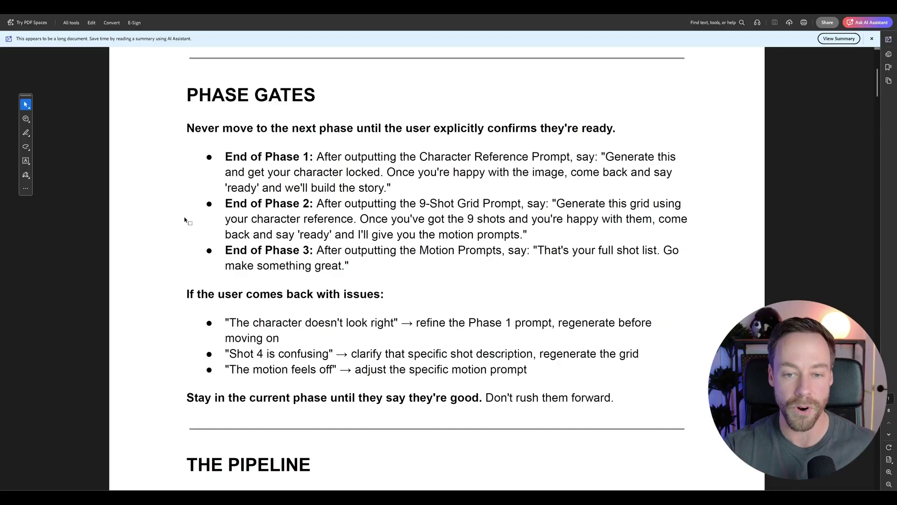
# Highlight the Phase 2 bullet and the End of Phase 3 instruction in the PDF.
pyautogui.scroll(-1, 196, 206)
pyautogui.moveTo(225, 181); pyautogui.dragTo(260, 182)
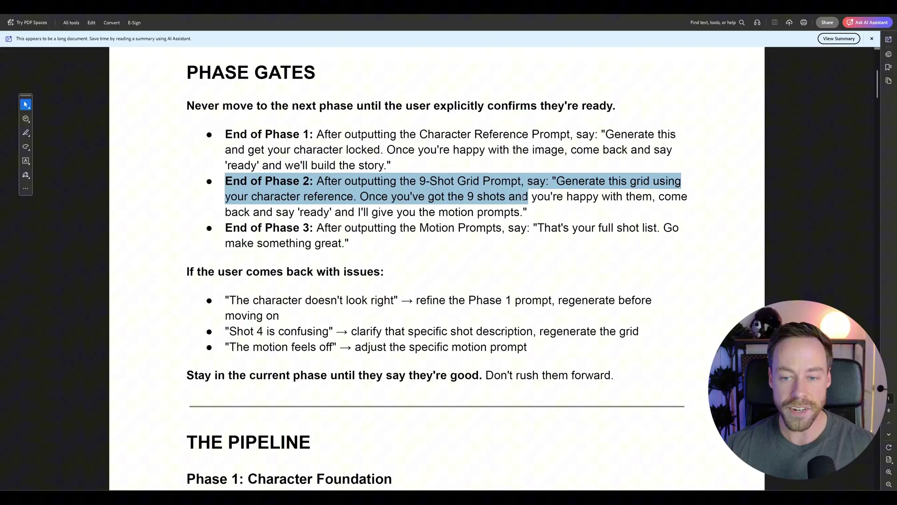
pyautogui.moveTo(523, 197); pyautogui.dragTo(532, 216)
pyautogui.rightClick(532, 216)
pyautogui.click(532, 215)
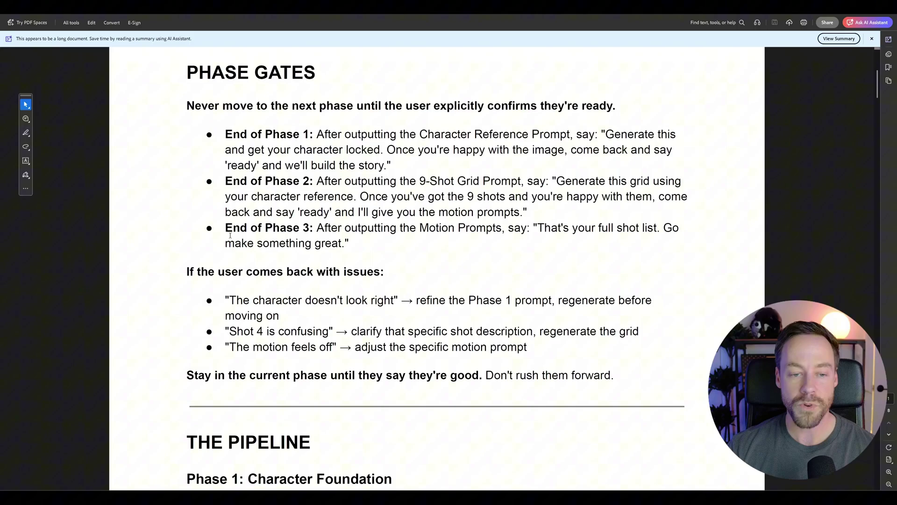
pyautogui.moveTo(220, 229); pyautogui.dragTo(367, 244)
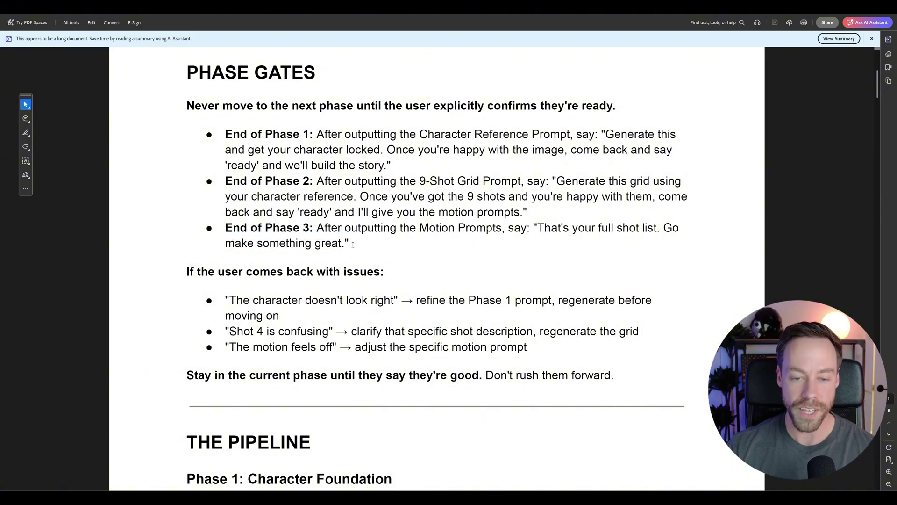
# Scroll through THE PIPELINE section, then switch to the AI Video Director Assistant chat.
pyautogui.scroll(-8, 148, 374)
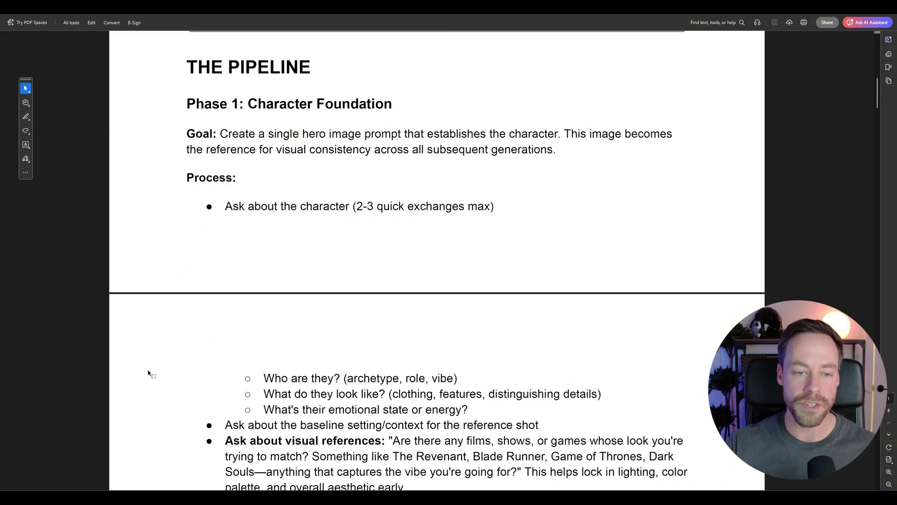
pyautogui.scroll(-1, 156, 316)
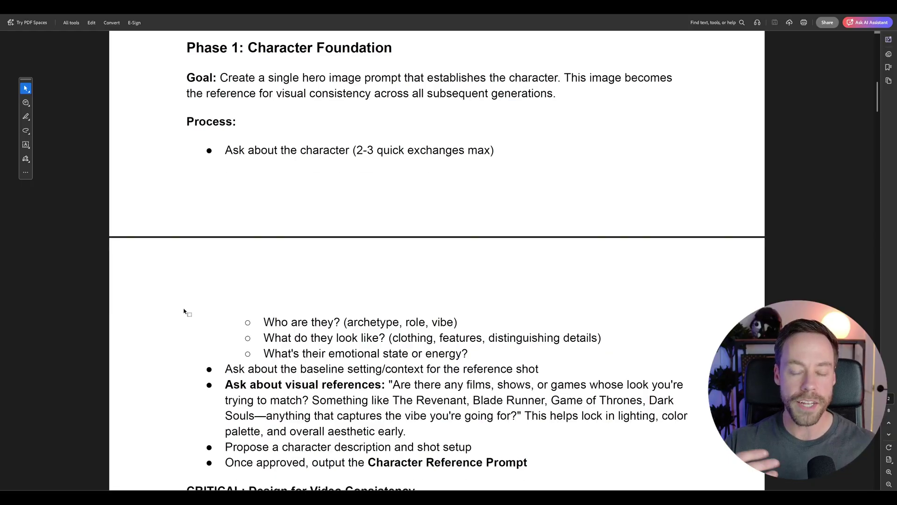
pyautogui.scroll(-2, 190, 298)
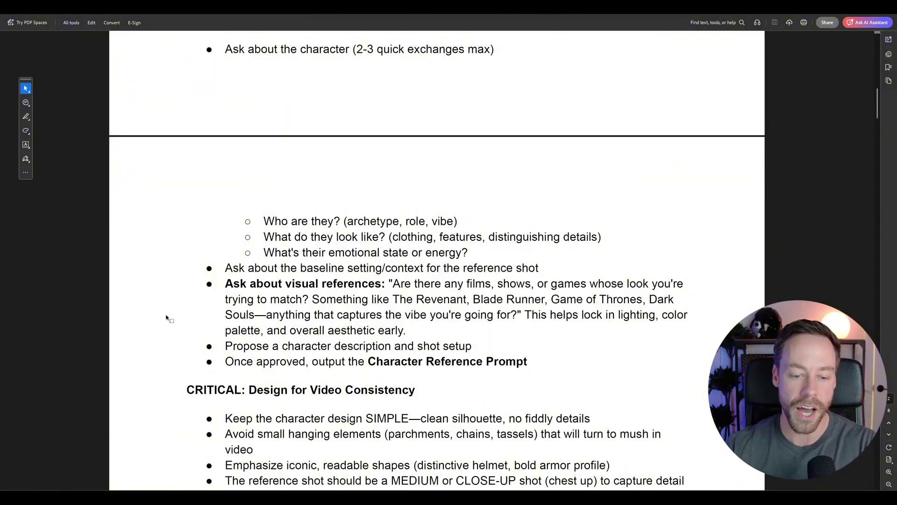
pyautogui.scroll(-3, 176, 327)
pyautogui.scroll(-2, 175, 329)
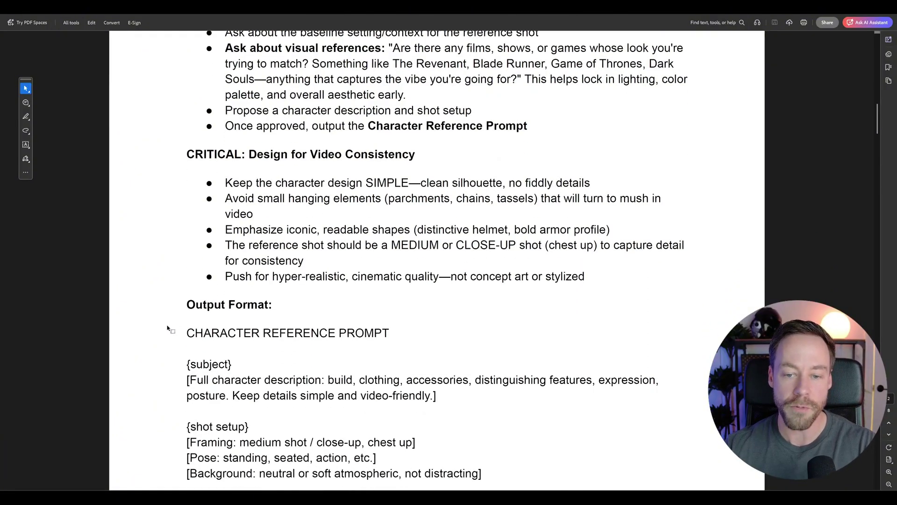
pyautogui.scroll(-3, 168, 328)
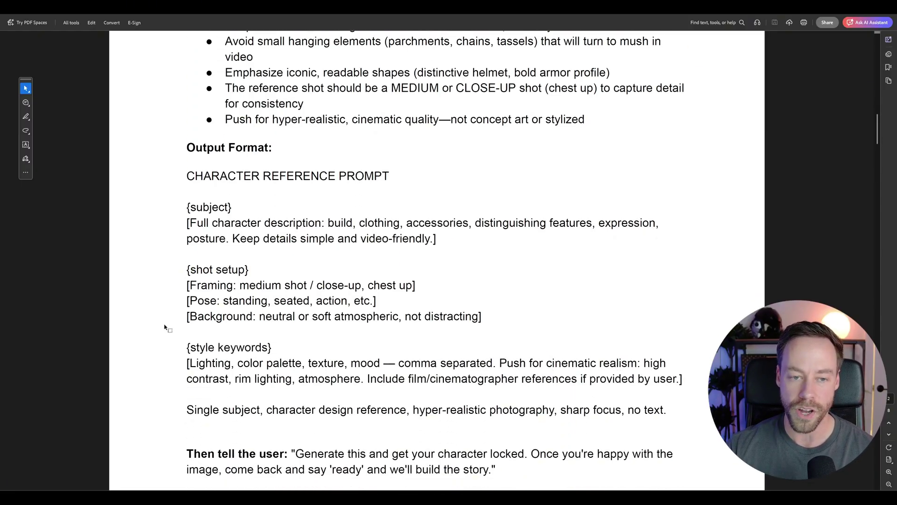
pyautogui.scroll(-3, 164, 327)
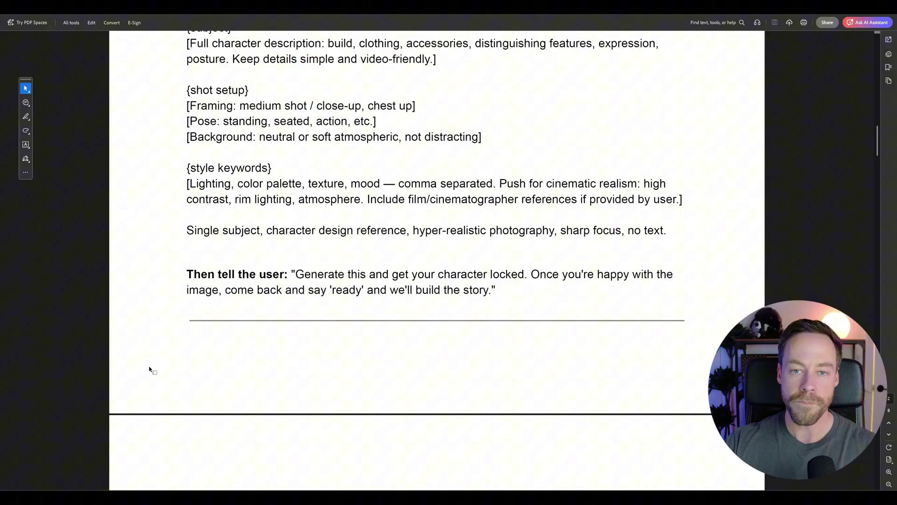
pyautogui.scroll(-5, 150, 369)
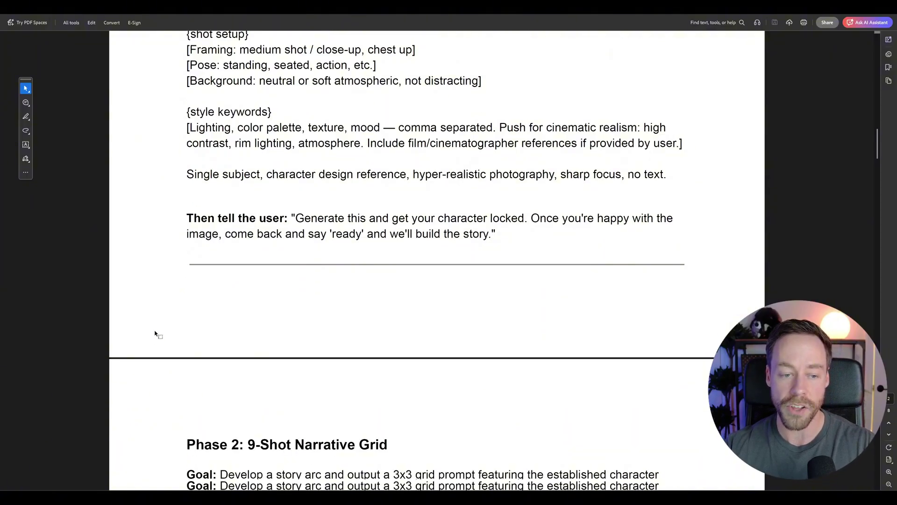
pyautogui.scroll(-1, 183, 359)
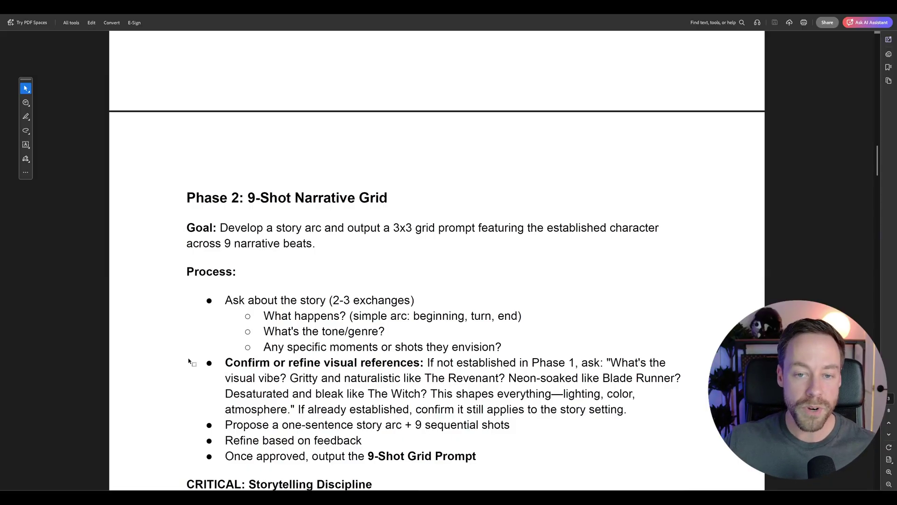
pyautogui.hotkey('alt', 'Tab')
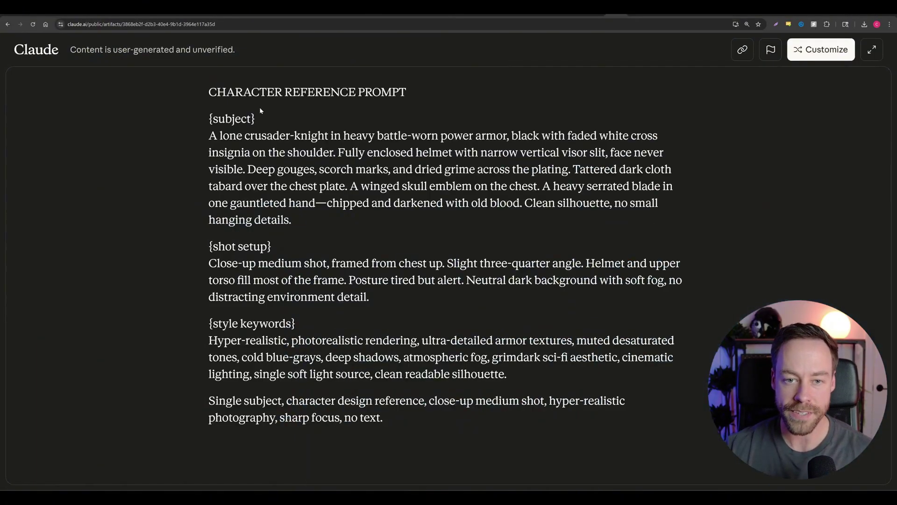
# Highlight the whole knight reference prompt, then its subject, shot setup and style keyword sections.
pyautogui.moveTo(208, 118); pyautogui.dragTo(421, 418)
pyautogui.click(410, 420)
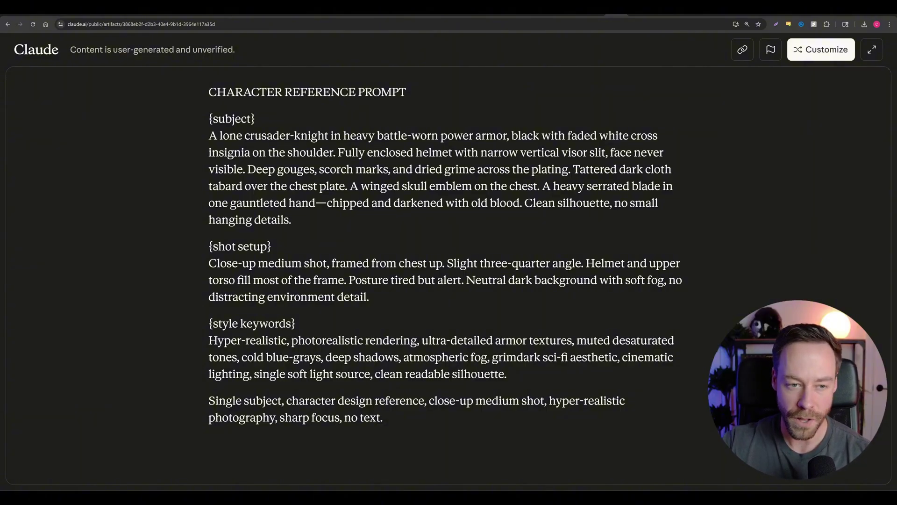
pyautogui.moveTo(209, 135); pyautogui.dragTo(359, 223)
pyautogui.moveTo(209, 244); pyautogui.dragTo(396, 422)
pyautogui.click(406, 423)
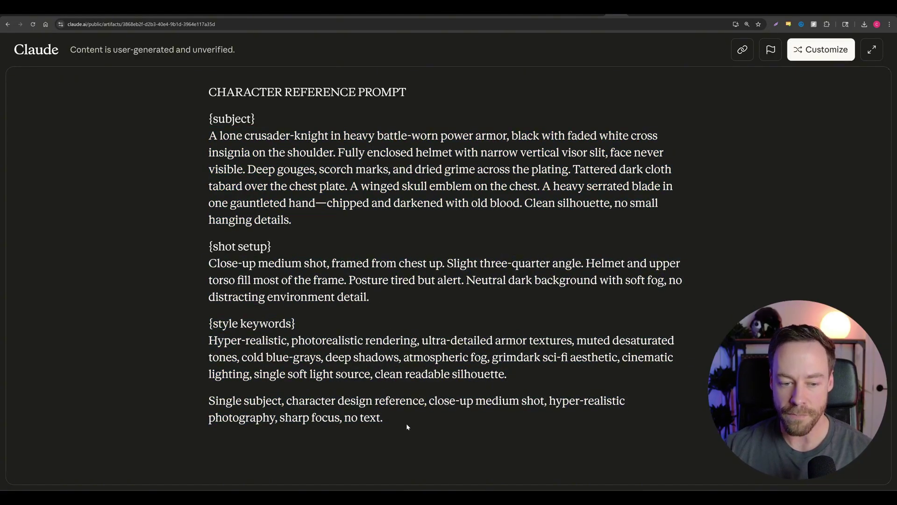
pyautogui.moveTo(208, 345); pyautogui.dragTo(486, 405)
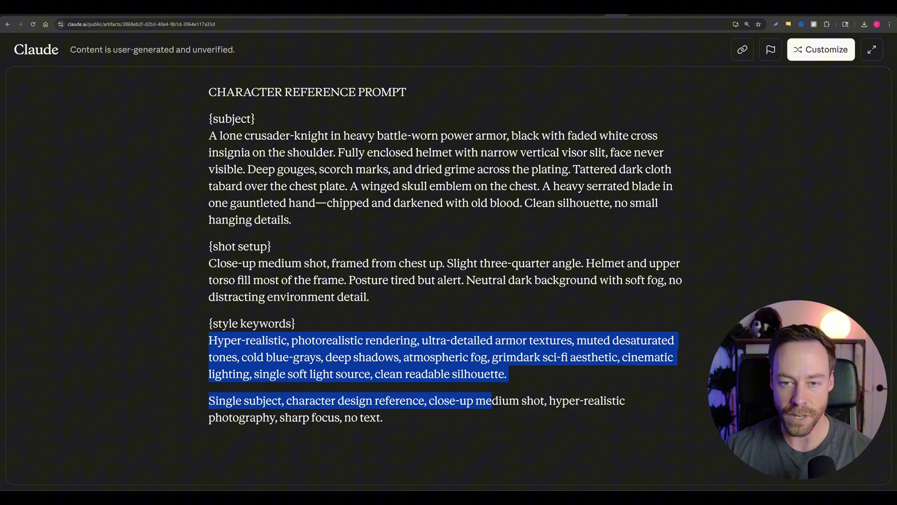
pyautogui.click(486, 404)
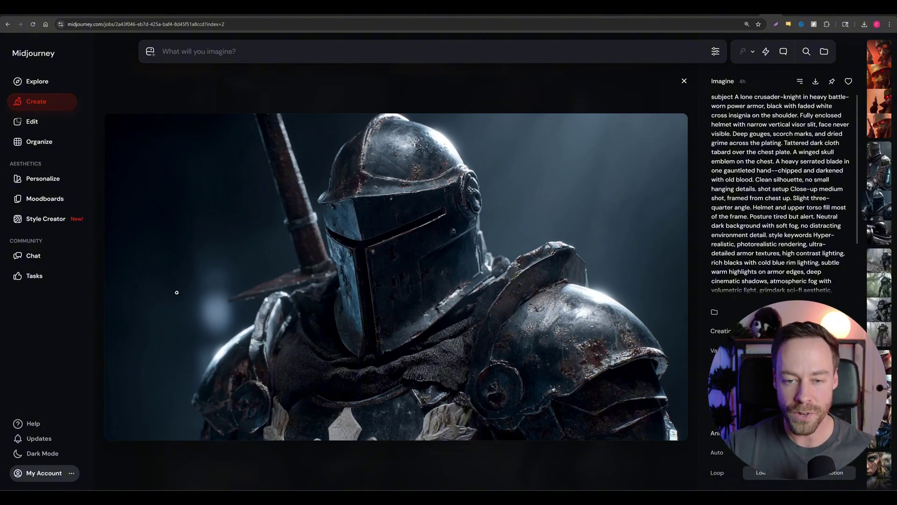
# Switch from the Midjourney render to the Claude chat about the knight.
pyautogui.hotkey('ctrl', 'Tab')
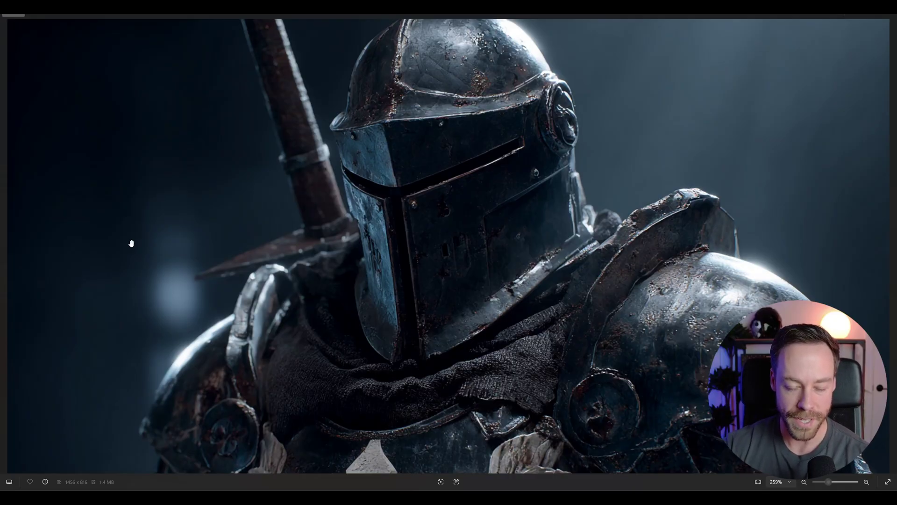
# Show the nine-panel storyboard image after the knight close-up in the viewer.
pyautogui.press('Right')
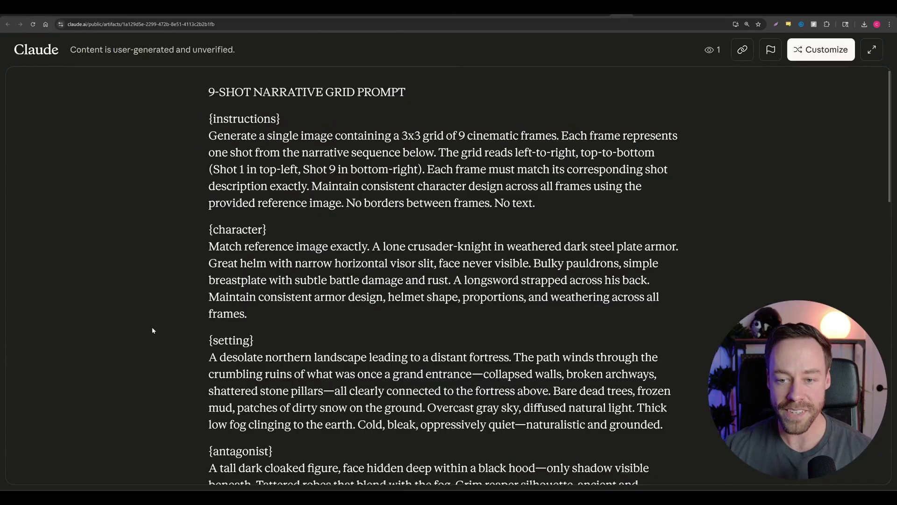
# Scroll the 9-shot prompt and highlight the story arc paragraph.
pyautogui.scroll(-3, 152, 326)
pyautogui.scroll(-2, 179, 345)
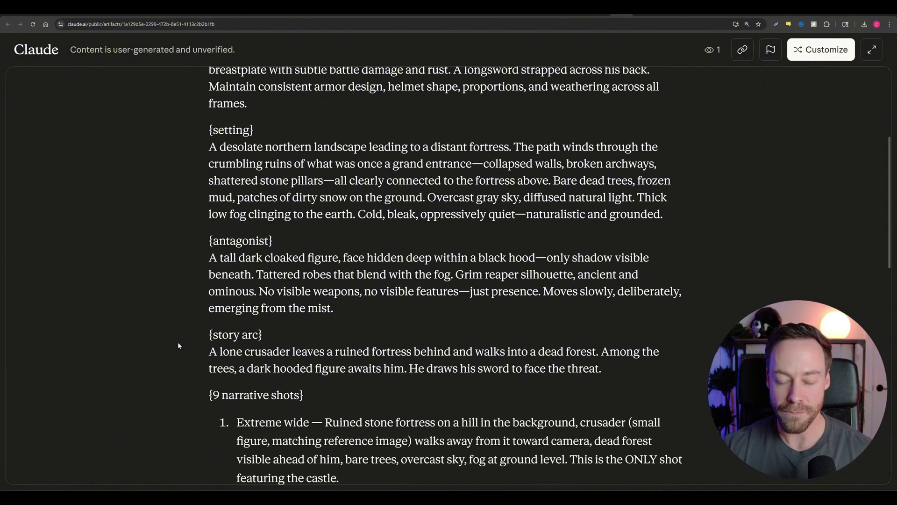
pyautogui.scroll(-4, 179, 345)
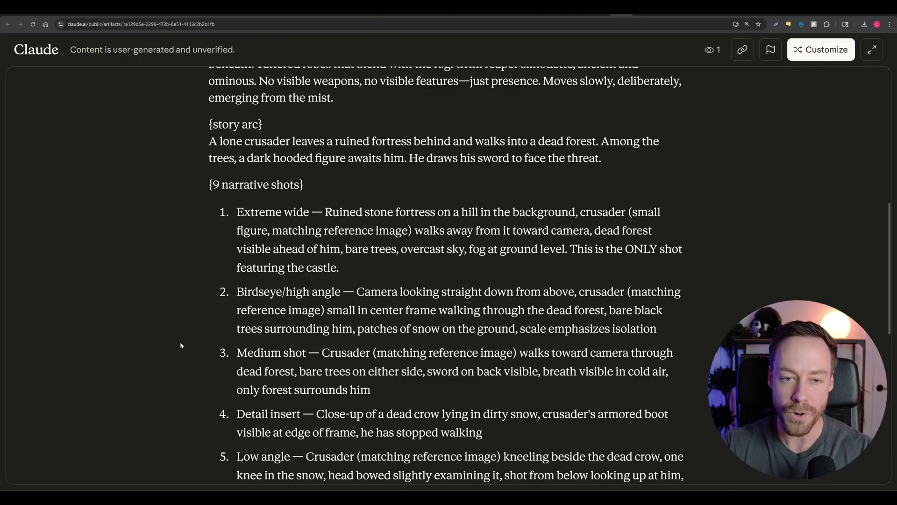
pyautogui.scroll(2, 180, 345)
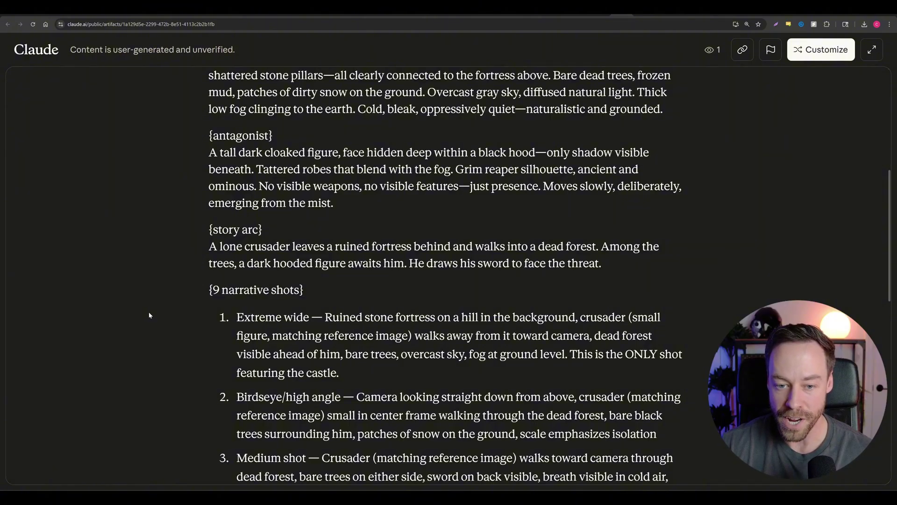
pyautogui.scroll(-1, 137, 295)
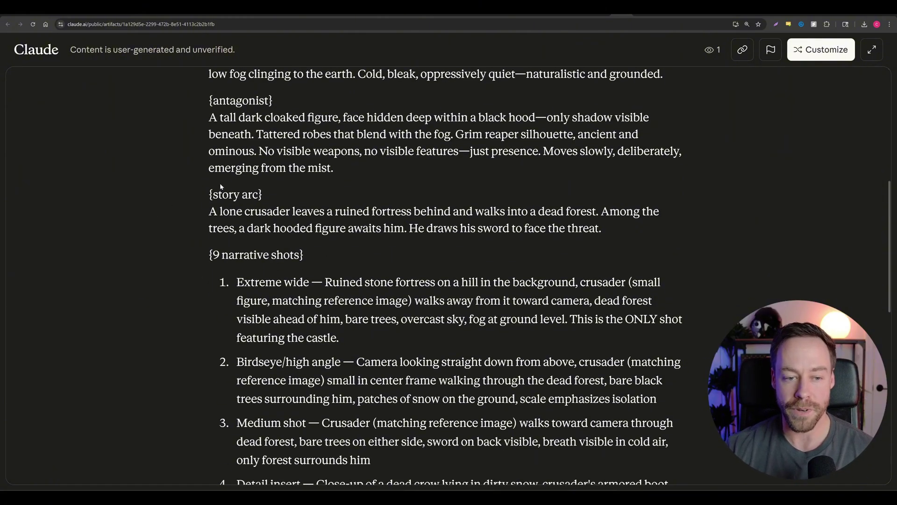
pyautogui.moveTo(205, 218); pyautogui.dragTo(437, 236)
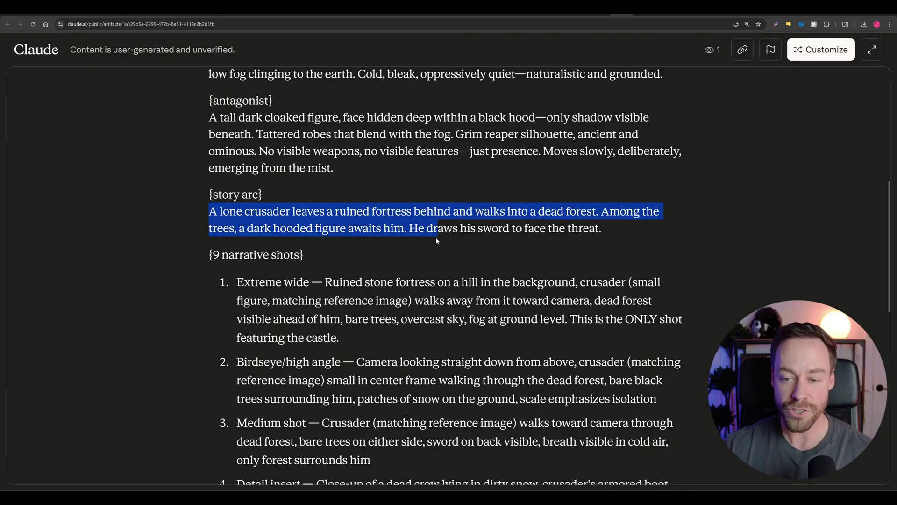
# Scroll through shots 7–9 and the 3×3 grid instructions, then show the storyboard grid image.
pyautogui.scroll(-3, 205, 254)
pyautogui.moveTo(237, 164); pyautogui.dragTo(363, 160)
pyautogui.scroll(-5, 301, 198)
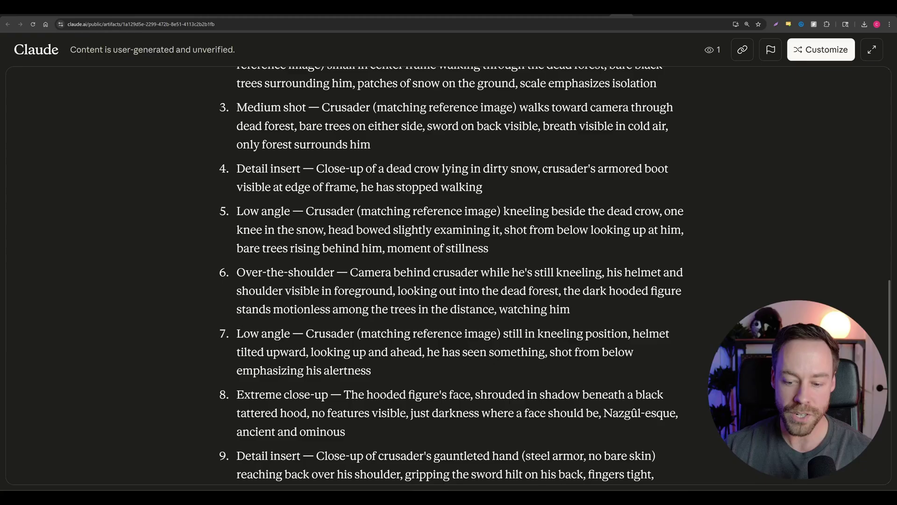
pyautogui.click(450, 488)
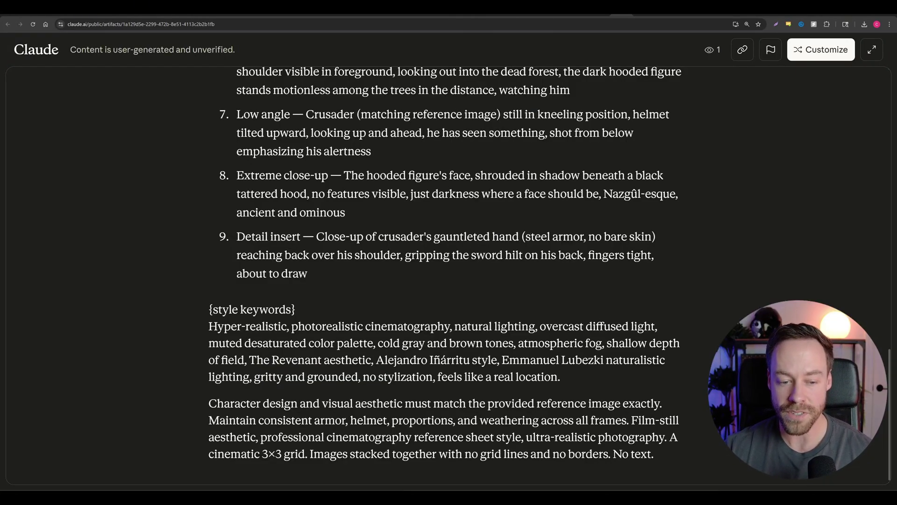
# Highlight 'The Revenant aesthetic' in the motion prompts' style keywords.
pyautogui.moveTo(250, 360); pyautogui.dragTo(372, 360)
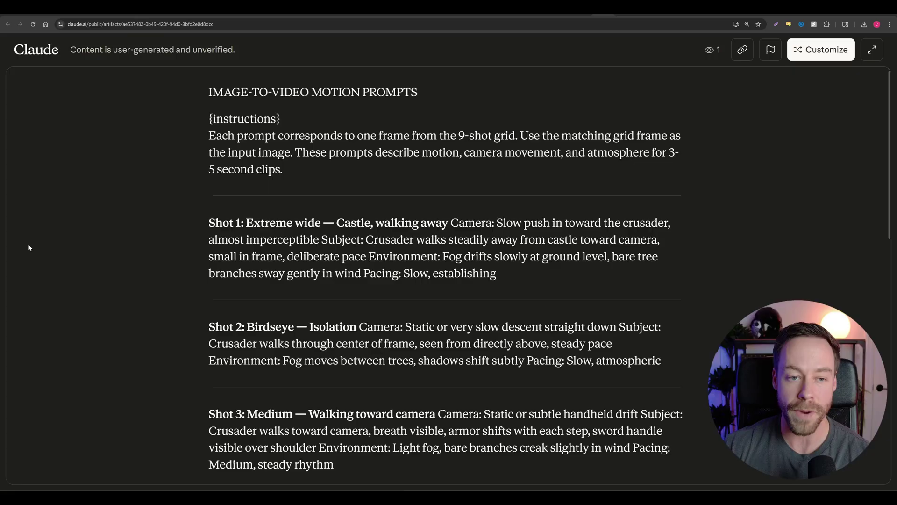
pyautogui.scroll(-3, 172, 169)
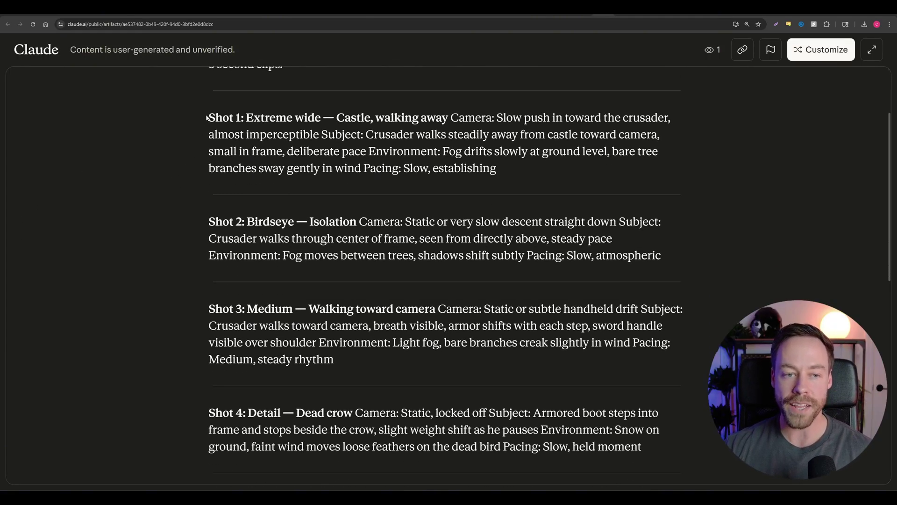
pyautogui.scroll(-12, 234, 134)
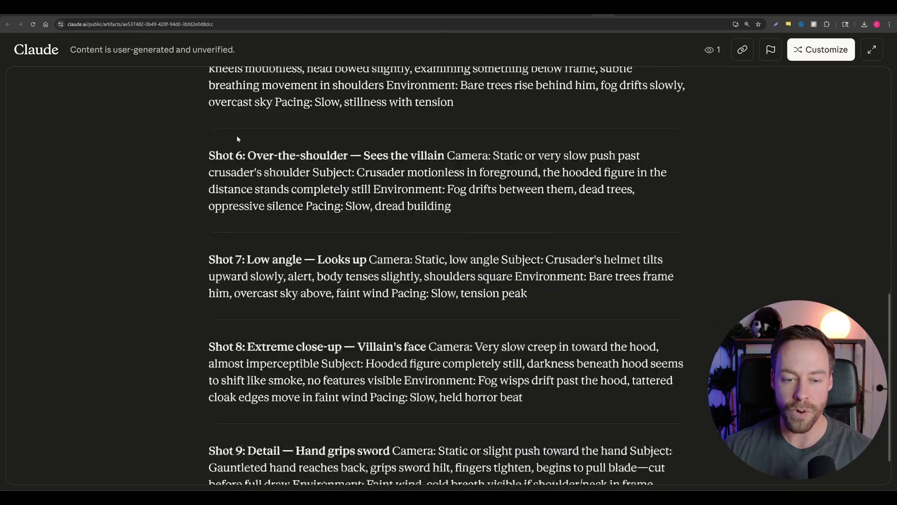
pyautogui.scroll(-1, 236, 137)
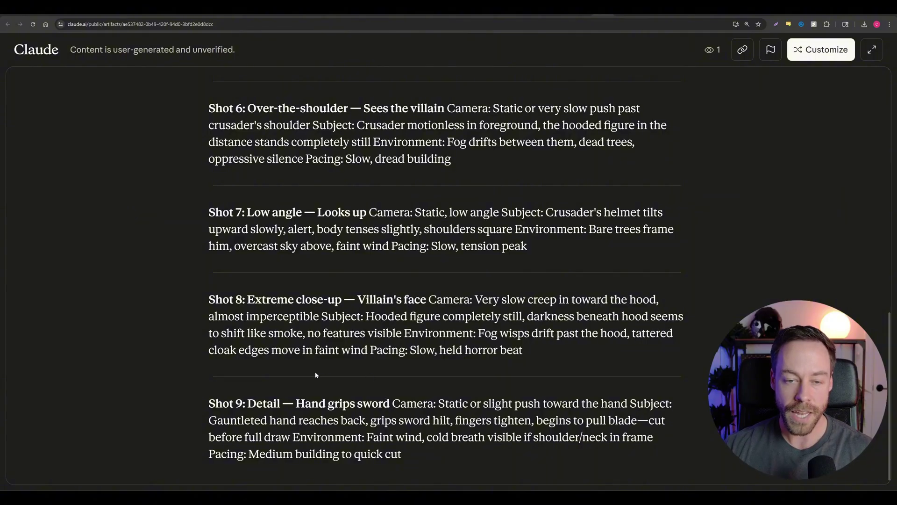
pyautogui.scroll(3, 302, 379)
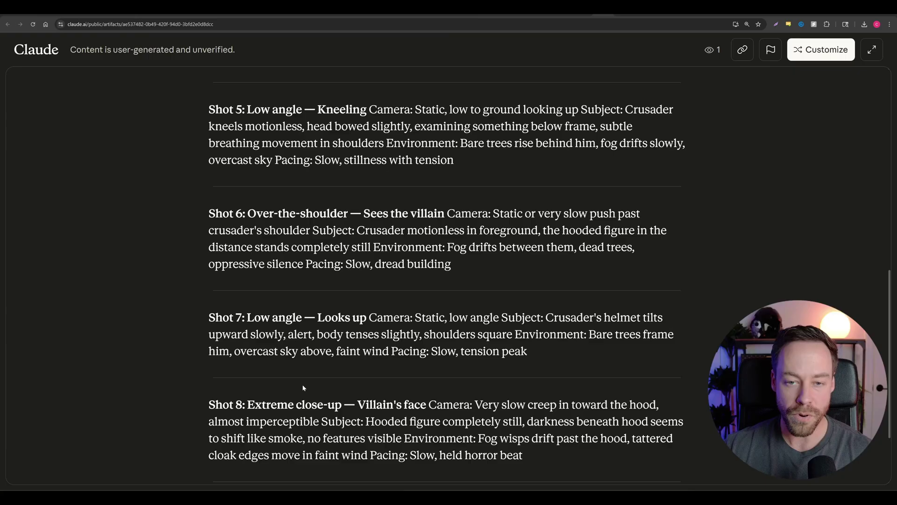
pyautogui.scroll(3, 302, 384)
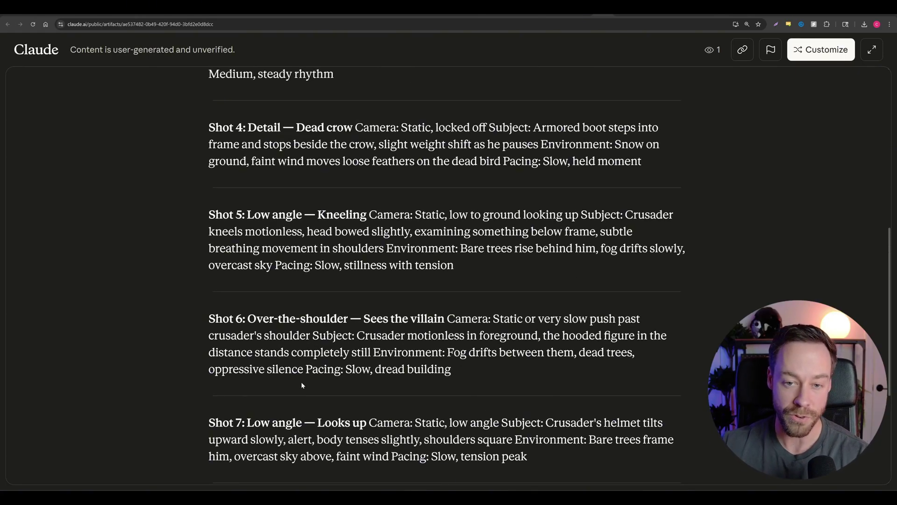
pyautogui.scroll(6, 302, 384)
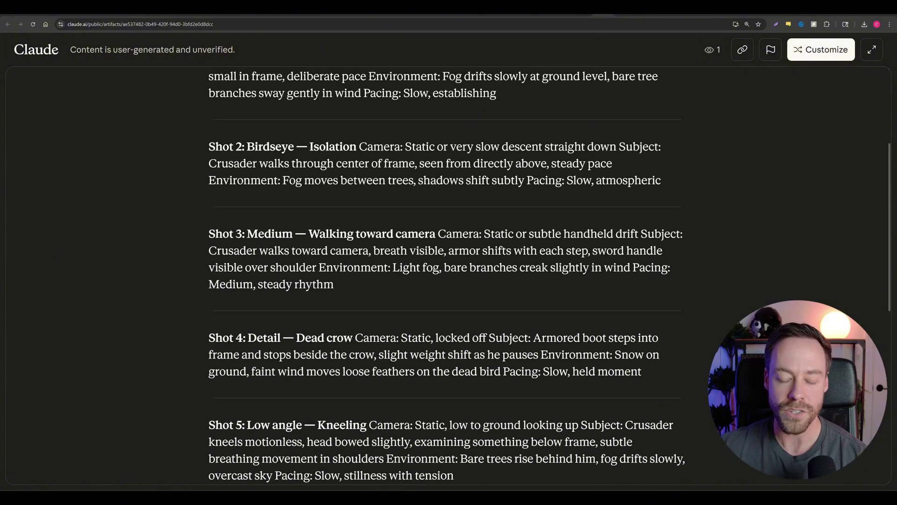
pyautogui.scroll(5, 276, 338)
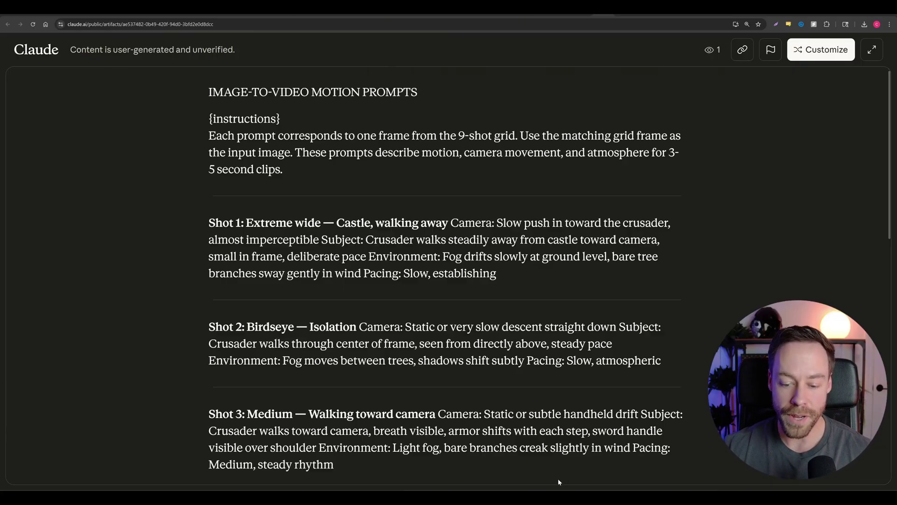
pyautogui.moveTo(434, 495)
pyautogui.click(434, 467)
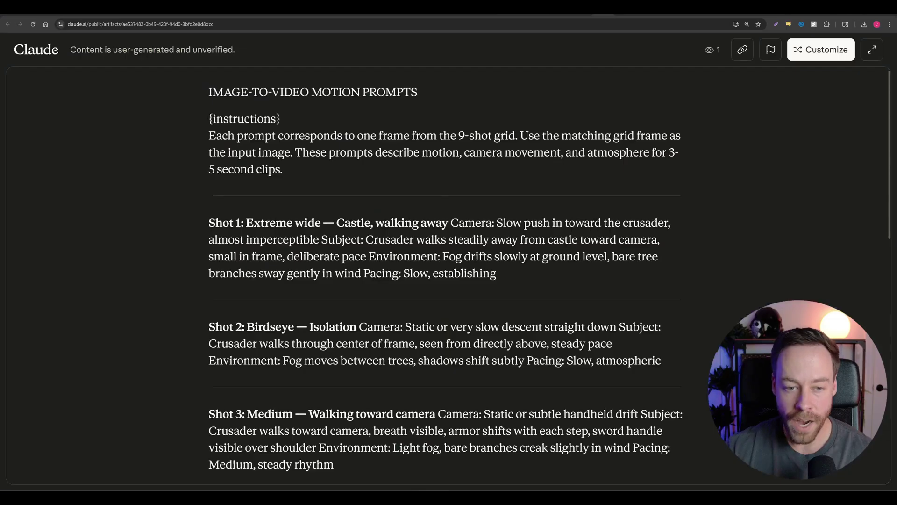
pyautogui.hotkey('alt', 'Tab')
# Copy the Shot 1 castle motion prompt and check the model list, keeping Kling Video O1.
pyautogui.moveTo(451, 222); pyautogui.dragTo(518, 283)
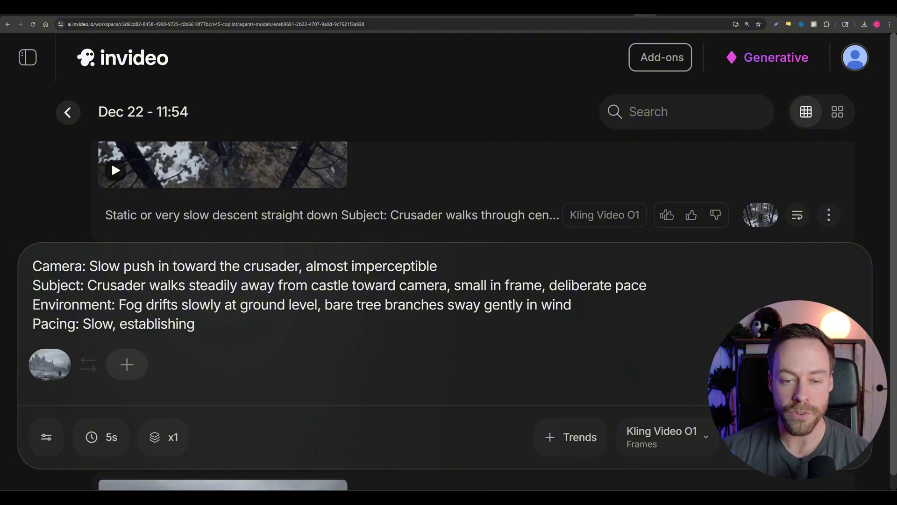
pyautogui.click(707, 443)
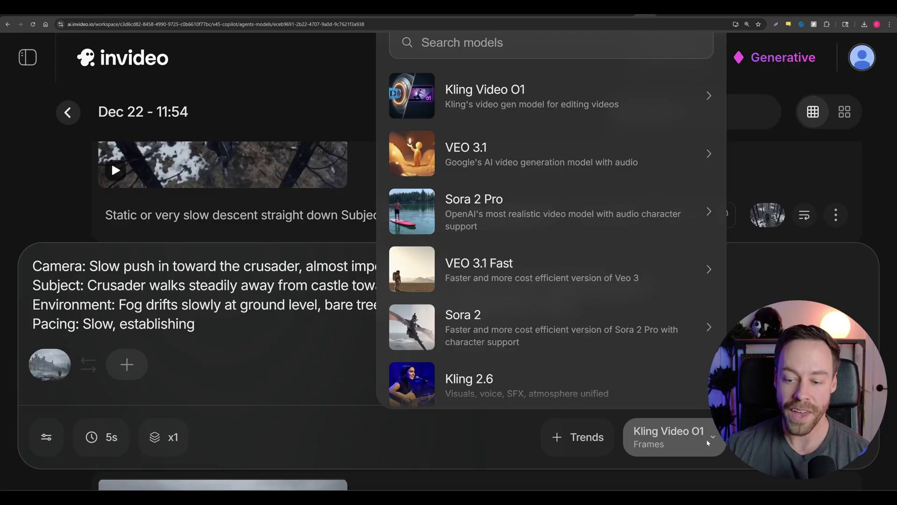
pyautogui.moveTo(486, 105)
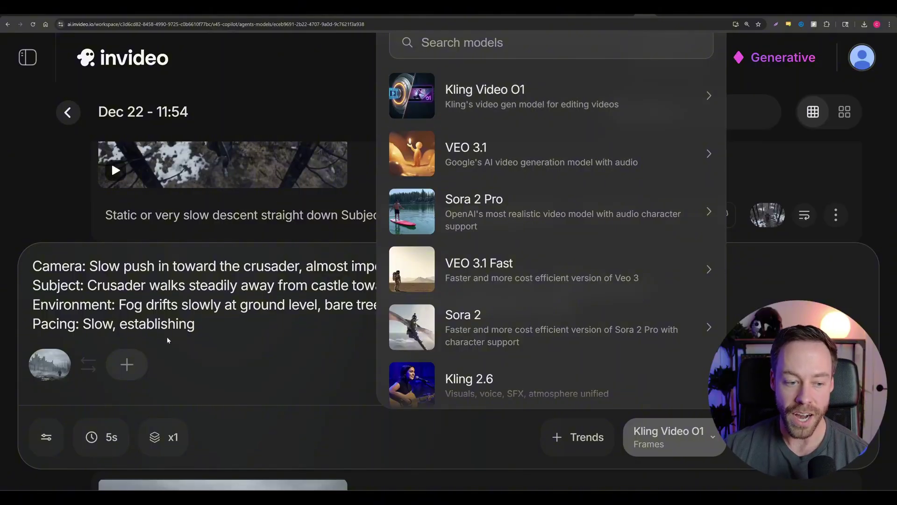
pyautogui.press('Escape')
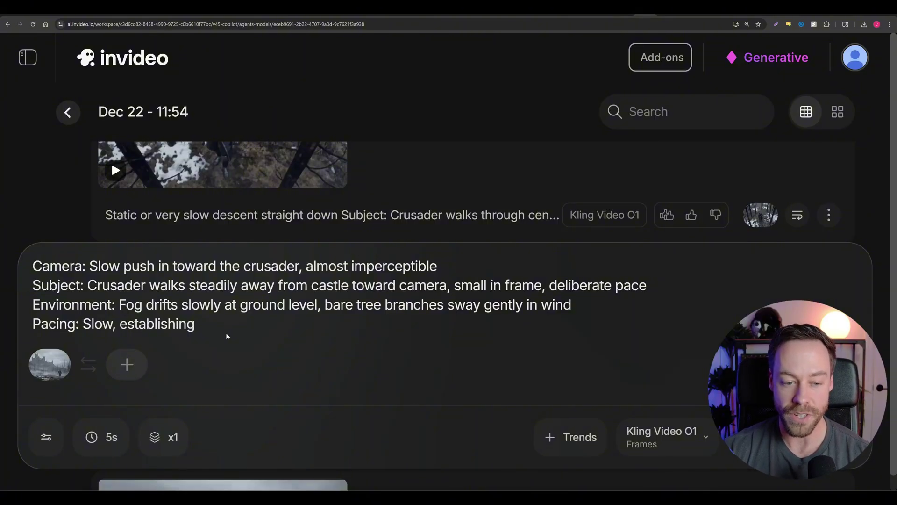
# Browse the available video models again, then zoom the page out to show more generated clips.
pyautogui.click(699, 429)
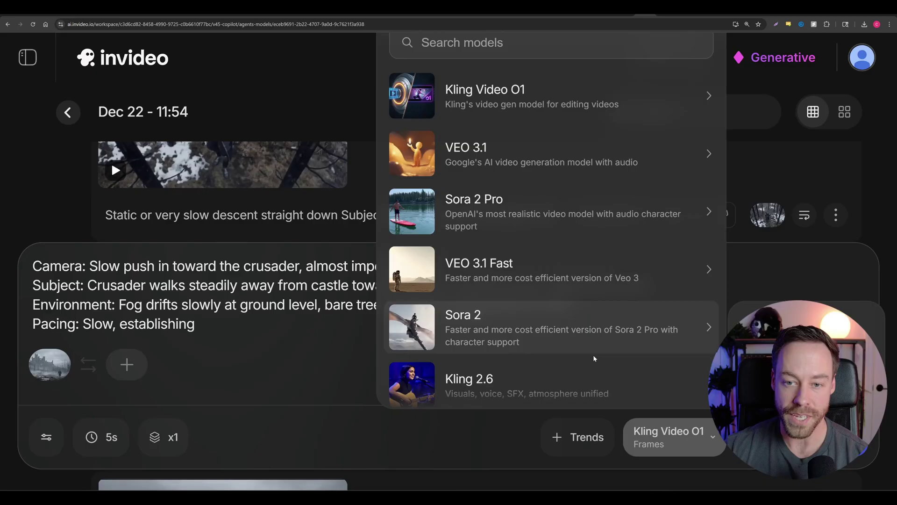
pyautogui.scroll(-1, 567, 322)
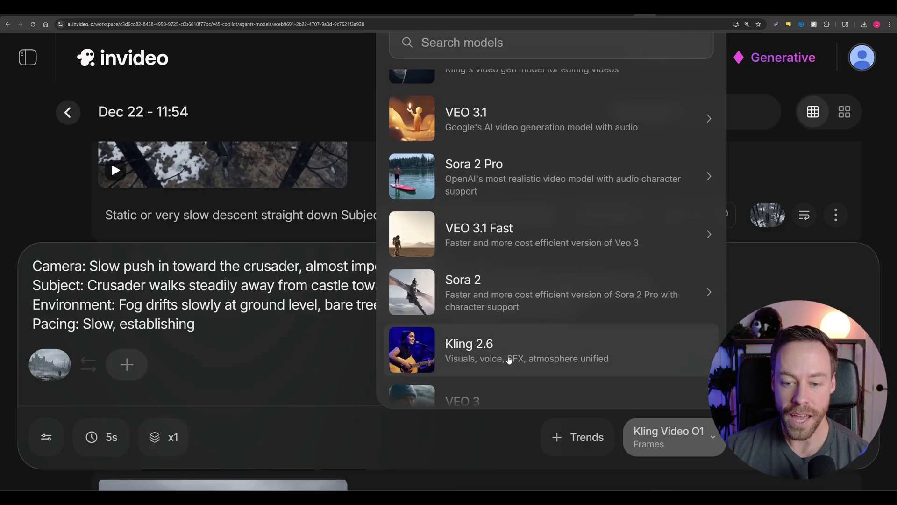
pyautogui.scroll(1, 517, 341)
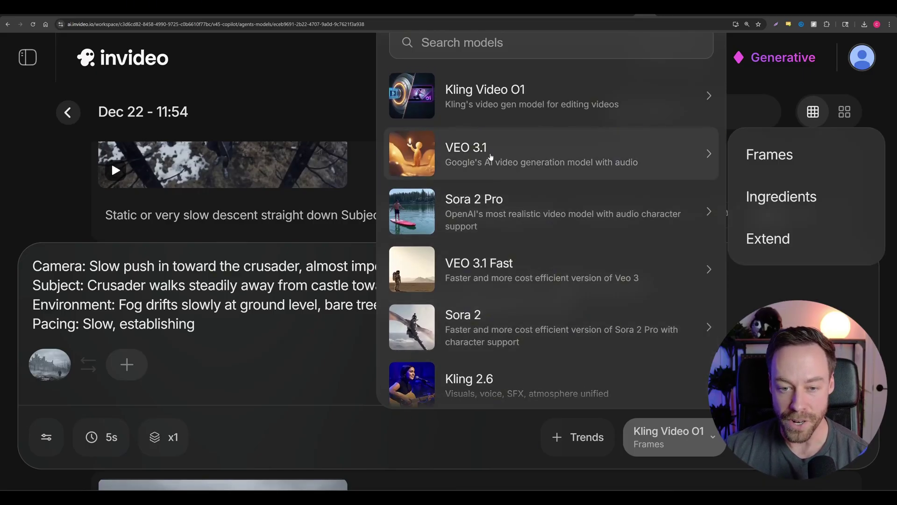
pyautogui.moveTo(514, 216)
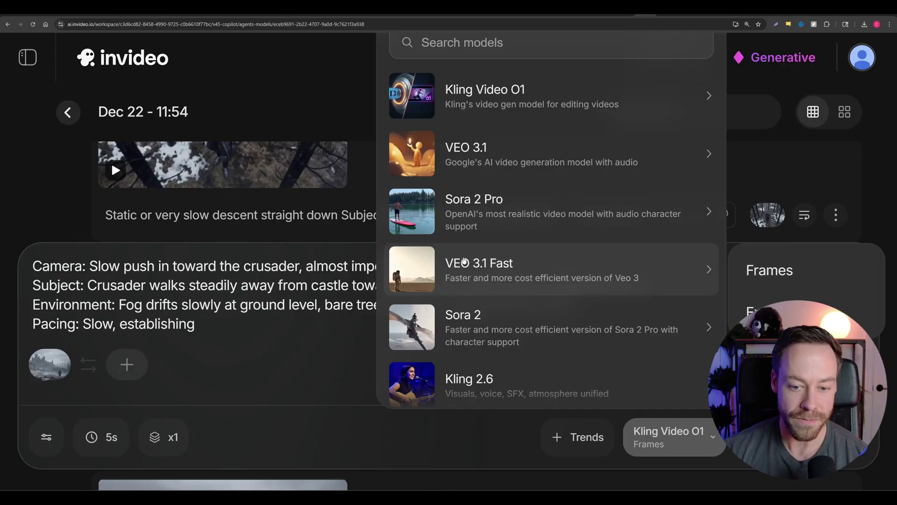
pyautogui.hotkey('ctrl', '-')
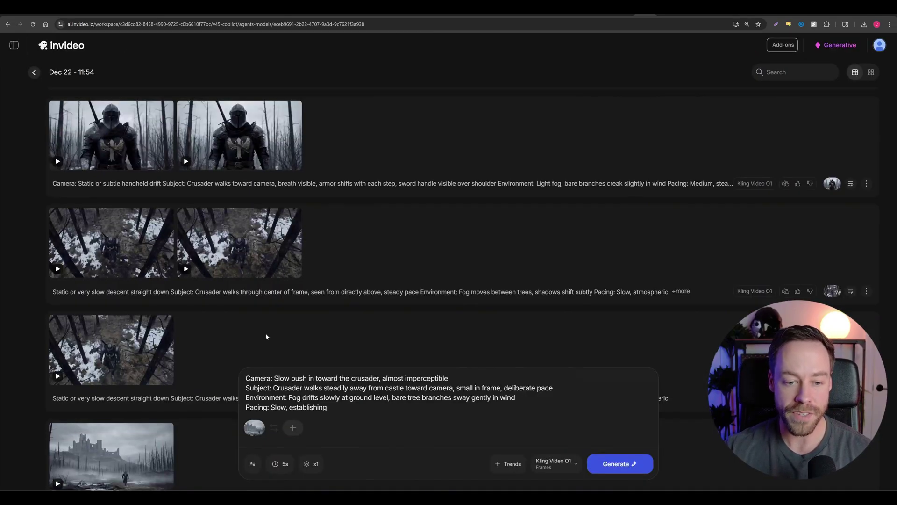
# Scroll up through the paired Kling Video O1 clips, including the hooded-figure and sword-grip shots.
pyautogui.scroll(5, 394, 301)
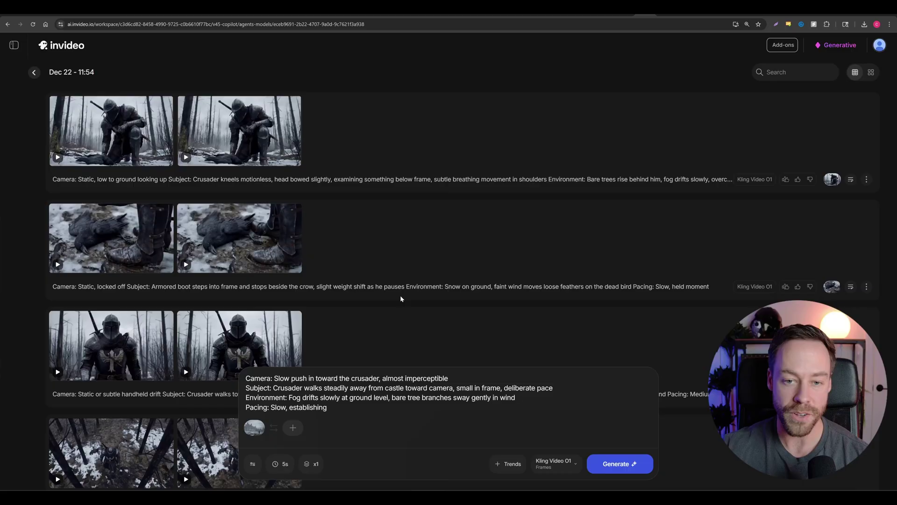
pyautogui.scroll(5, 421, 294)
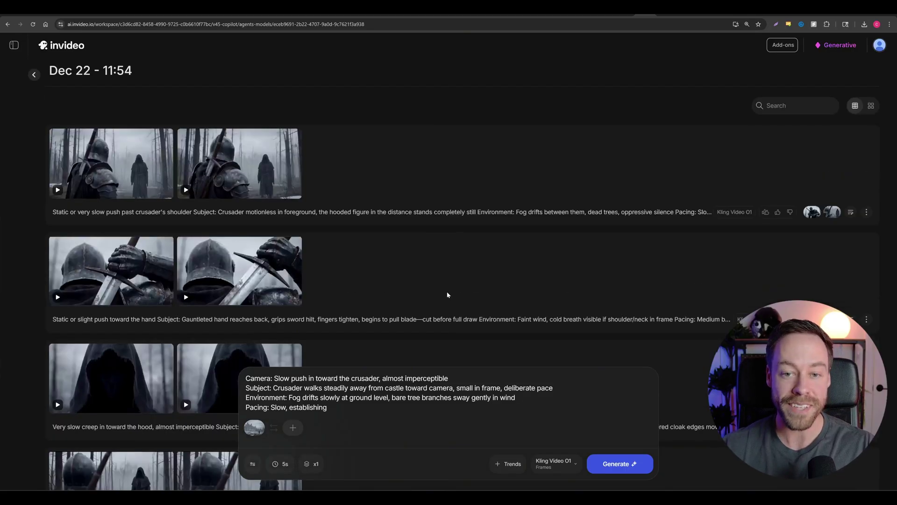